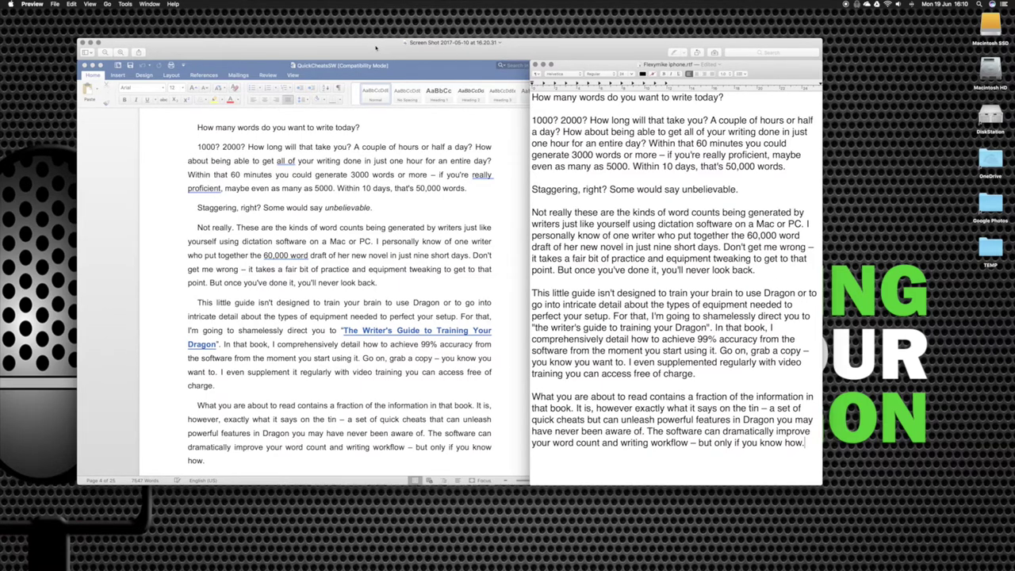
- Move the Word-vs-TextEdit comparison screenshot window up and to the left
{"action": "left_click_drag", "start_coordinate": [369, 46], "coordinate": [312, 19]}
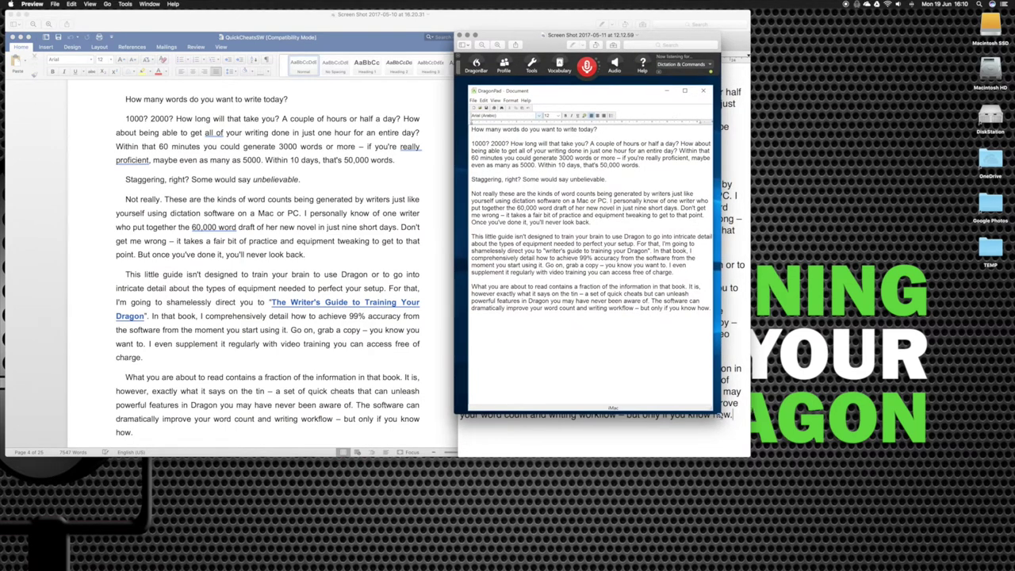
- Enlarge the DragonPad screenshot window slightly from its lower-right corner
{"action": "left_click_drag", "start_coordinate": [749, 457], "coordinate": [755, 465]}
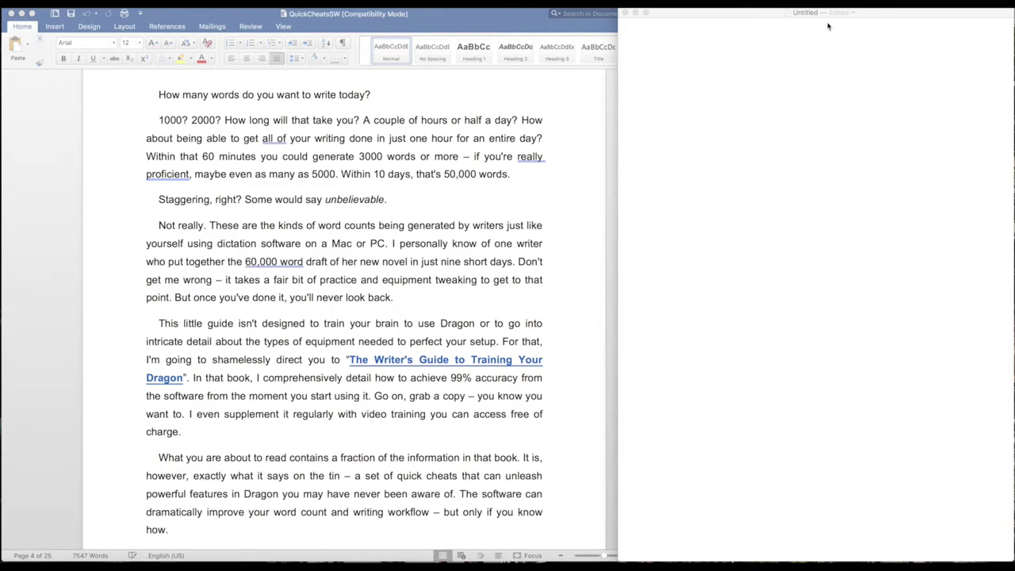
- Activate the untitled TextEdit document so it is ready for dictation
{"action": "left_click", "coordinate": [763, 14]}
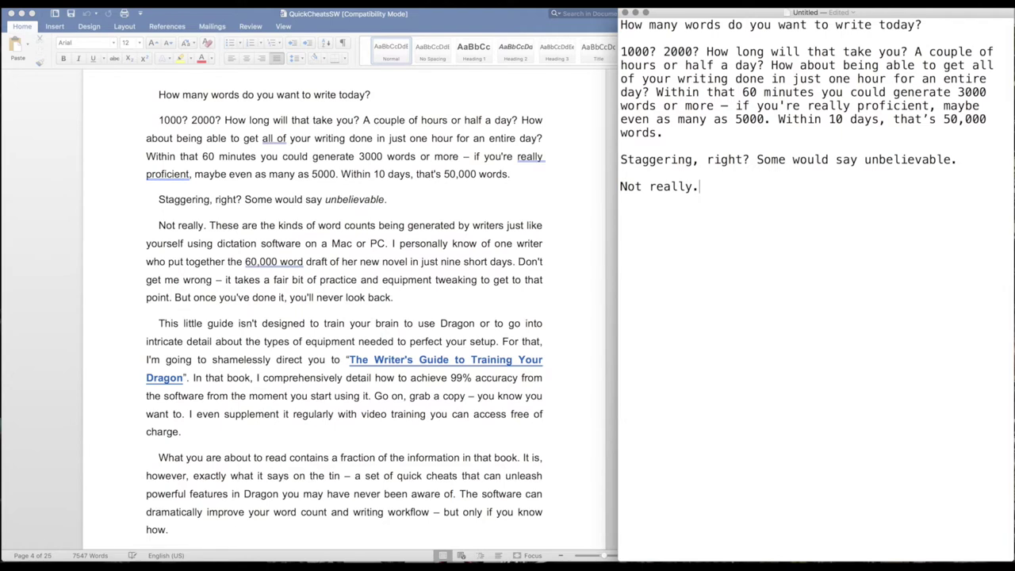
- Dictate the word-count and 60,000-word draft sentences through 'tweaking to get to that point.'
{"action": "type", "text": "These are the kinds of word counts being generated by writers just like yourself using dictation software on a Mac or PC."}
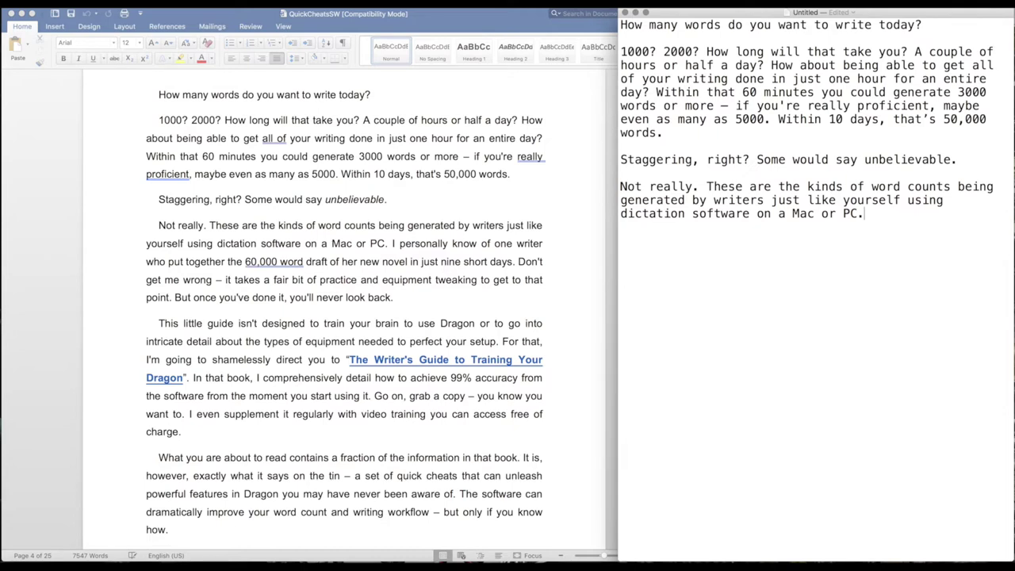
{"action": "type", "text": " I personally know of one writer who put together the 60,000 word draft of her new novel in just nine short days."}
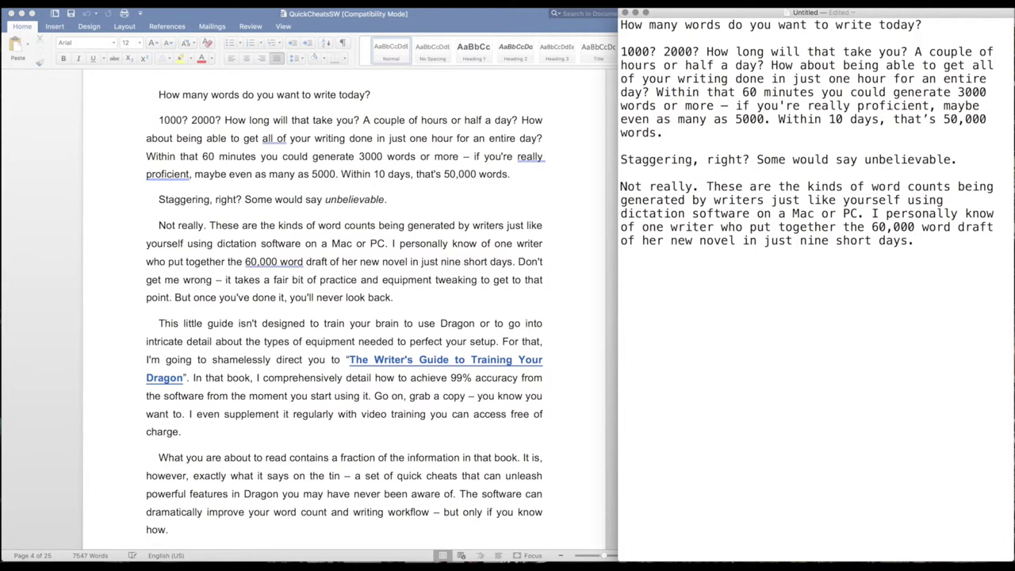
{"action": "type", "text": "Don't get me wrong – it takes a fair bit of practice and equipment tweaking to get to that point."}
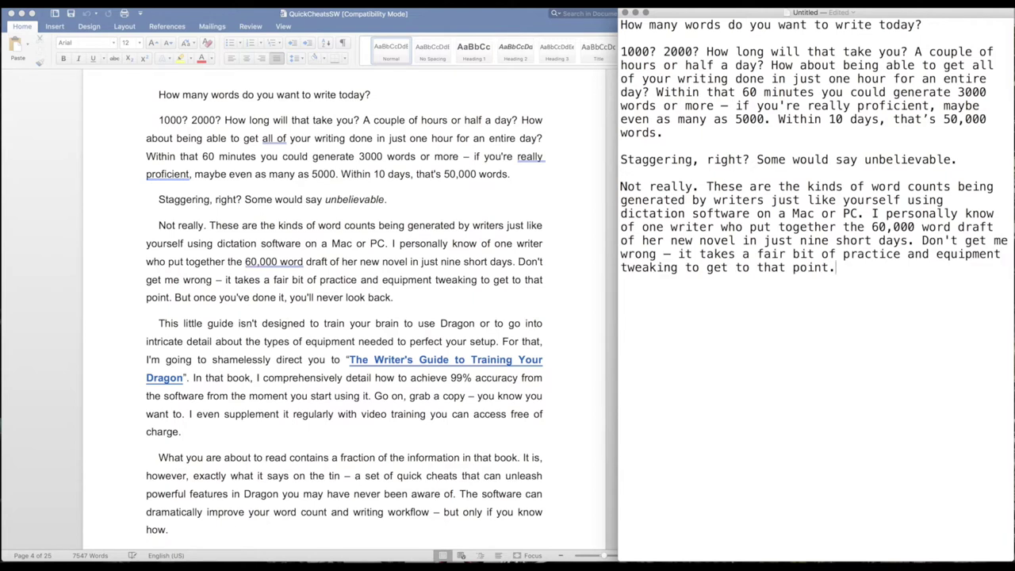
{"action": "type", "text": " But once you've done it, you'll never look back."}
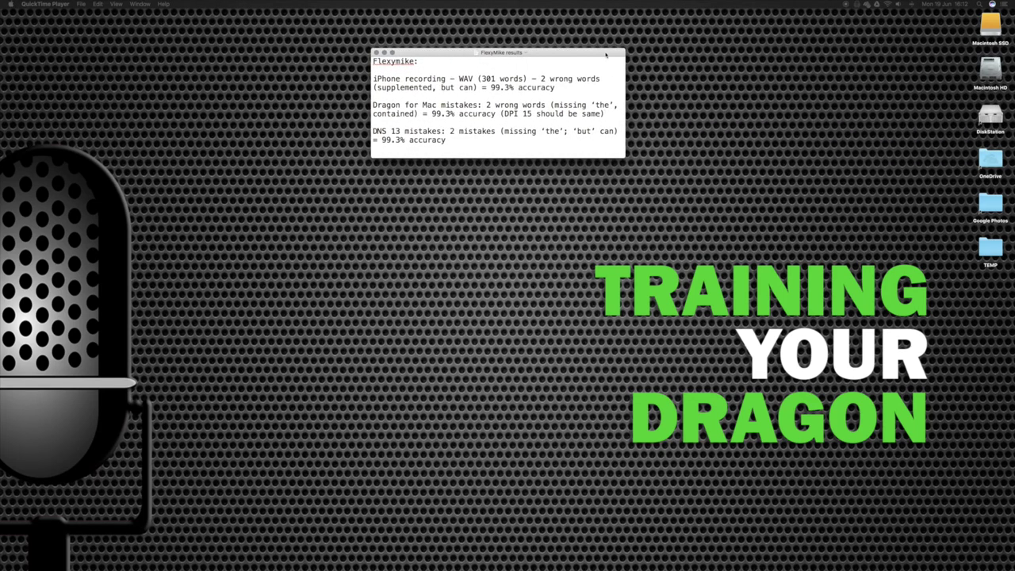
- Bring the FlexyMike results note with its 99.3% accuracy figures to the front
{"action": "left_click", "coordinate": [606, 55]}
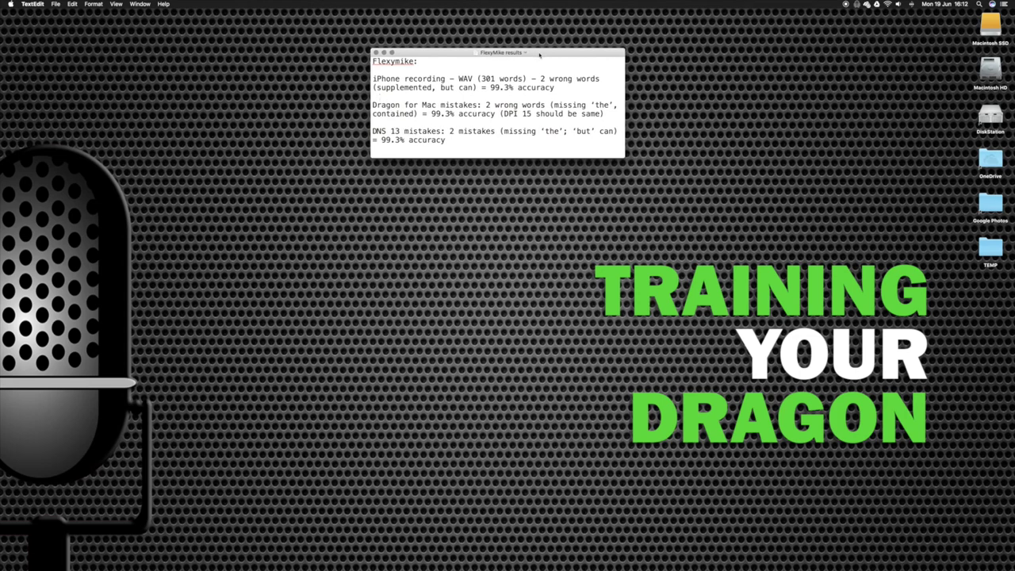
{"action": "left_click_drag", "start_coordinate": [536, 55], "coordinate": [522, 76]}
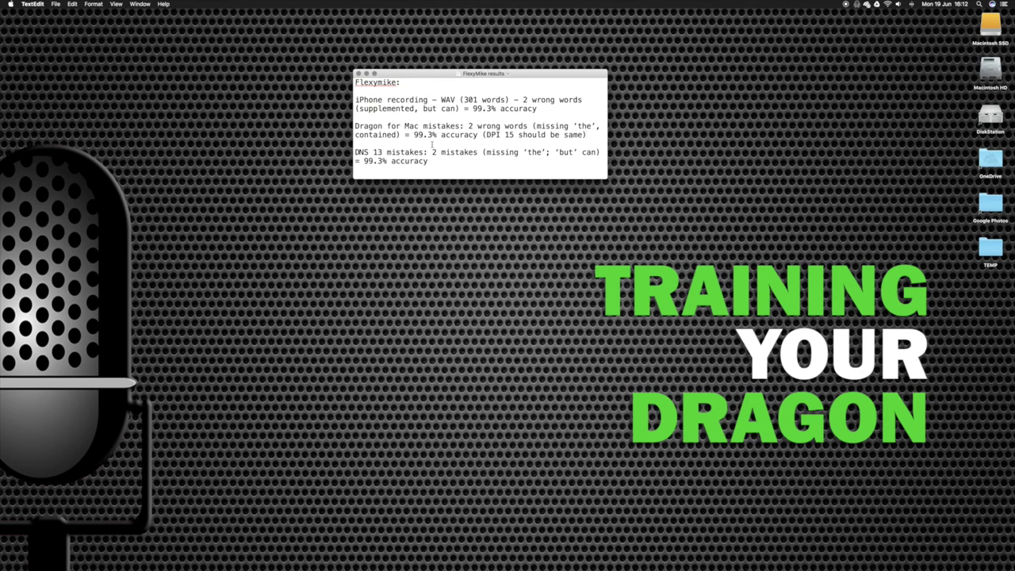
{"action": "left_click_drag", "start_coordinate": [487, 135], "coordinate": [515, 137]}
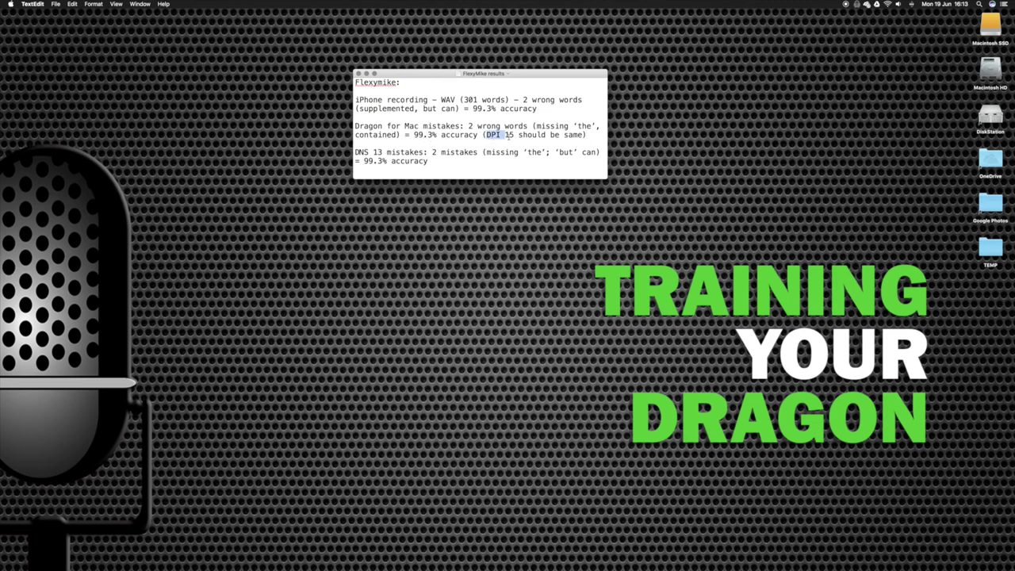
{"action": "left_click", "coordinate": [492, 144]}
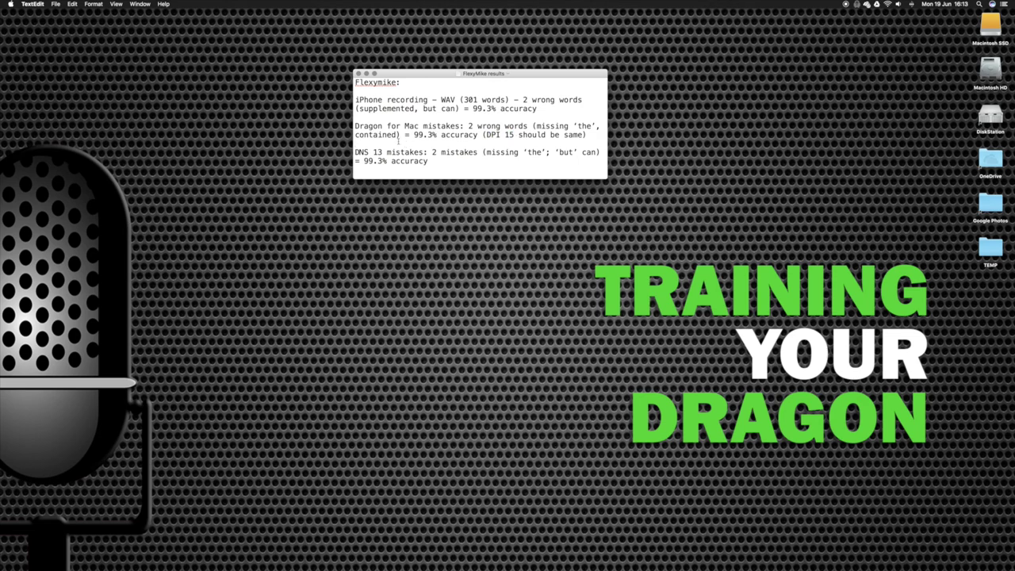